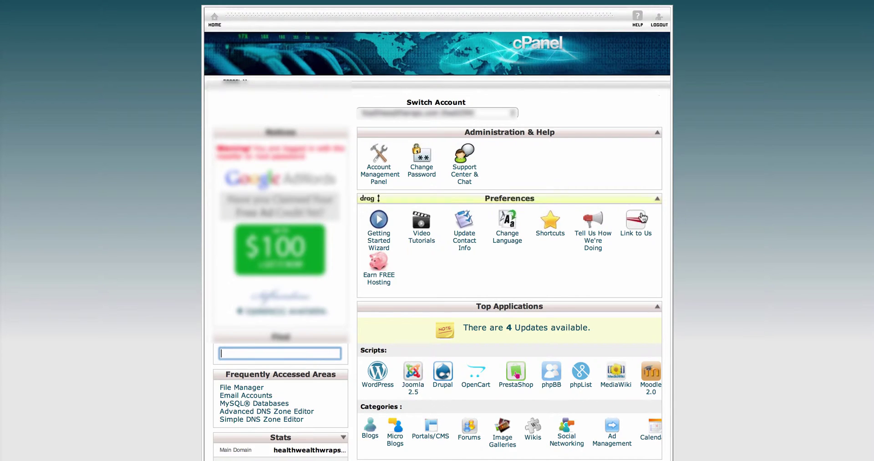
Launch Softaculous from cPanel and list the installed OpenCart, WordPress, Symfony2, Drupal and Joomla apps.
{"action": "scroll", "coordinate": [641, 149], "scroll_direction": "down", "scroll_amount": 5}
{"action": "scroll", "coordinate": [641, 148], "scroll_direction": "down", "scroll_amount": 4}
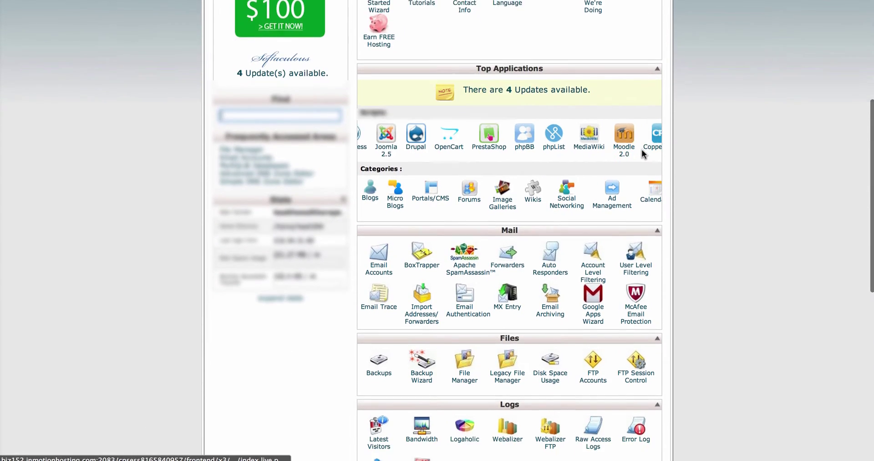
{"action": "scroll", "coordinate": [644, 156], "scroll_direction": "down", "scroll_amount": 2}
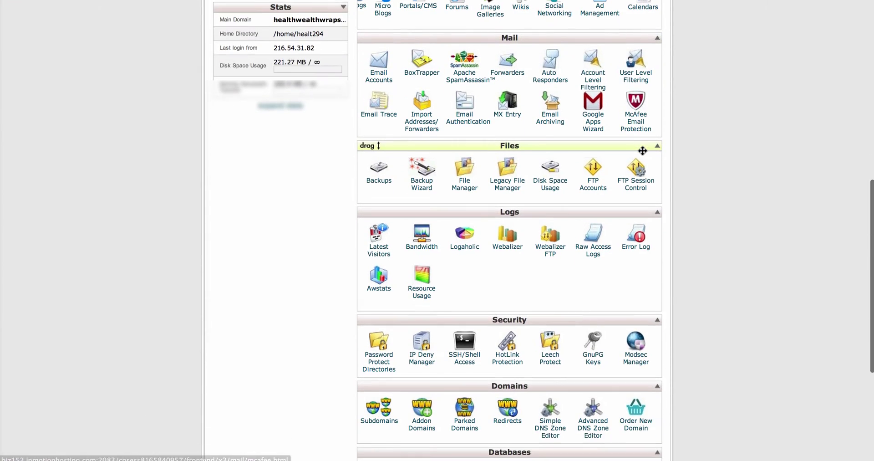
{"action": "scroll", "coordinate": [545, 230], "scroll_direction": "up", "scroll_amount": 6}
{"action": "scroll", "coordinate": [545, 231], "scroll_direction": "down", "scroll_amount": 7}
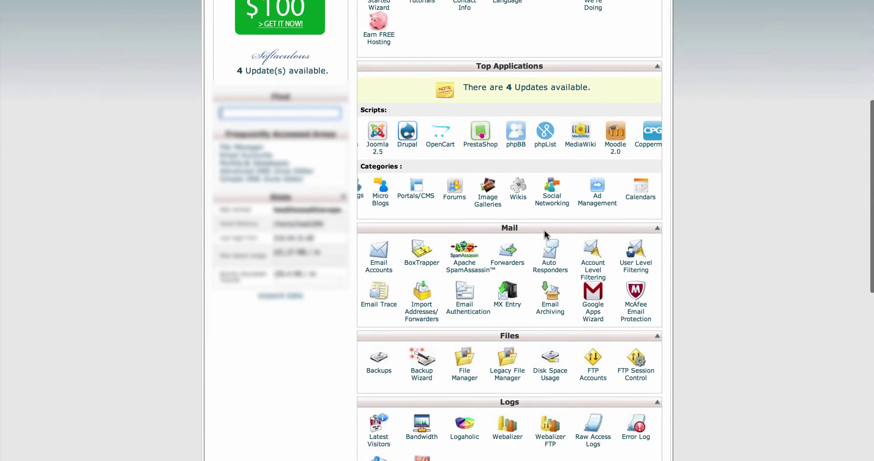
{"action": "scroll", "coordinate": [545, 231], "scroll_direction": "down", "scroll_amount": 3}
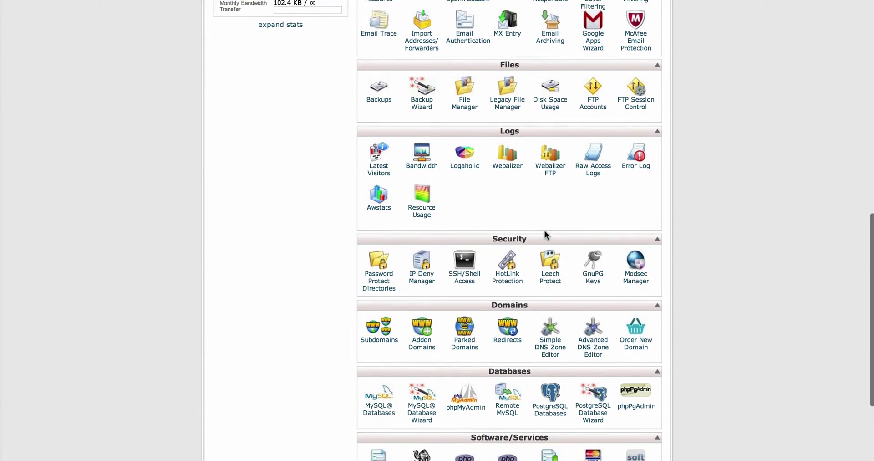
{"action": "left_click", "coordinate": [640, 338]}
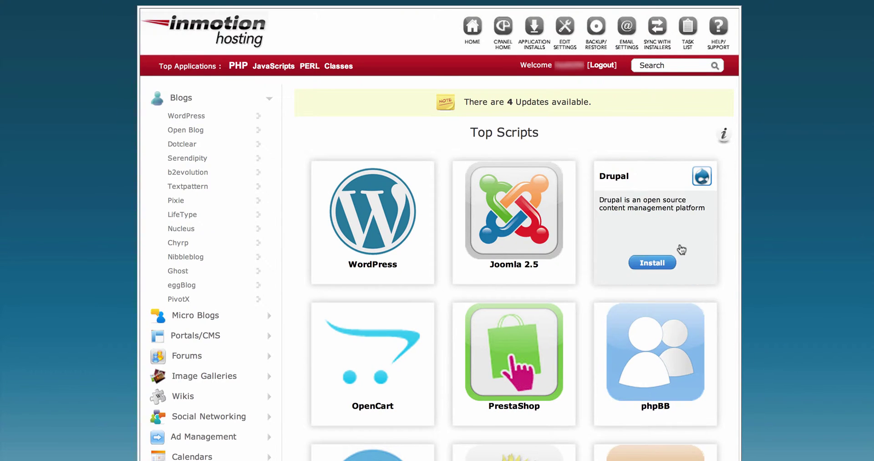
{"action": "mouse_move", "coordinate": [553, 213]}
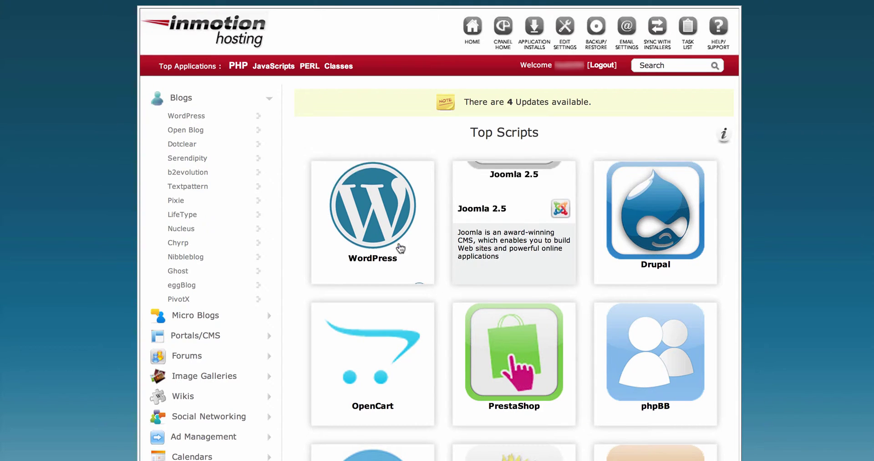
{"action": "left_click", "coordinate": [539, 47]}
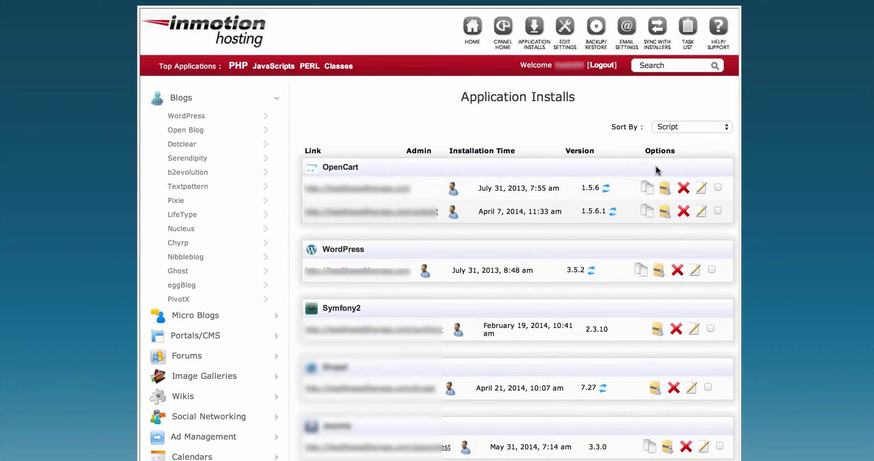
Review the OpenCart installation's Disable Update Notifications option, then return to the Softaculous home page.
{"action": "left_click", "coordinate": [701, 188]}
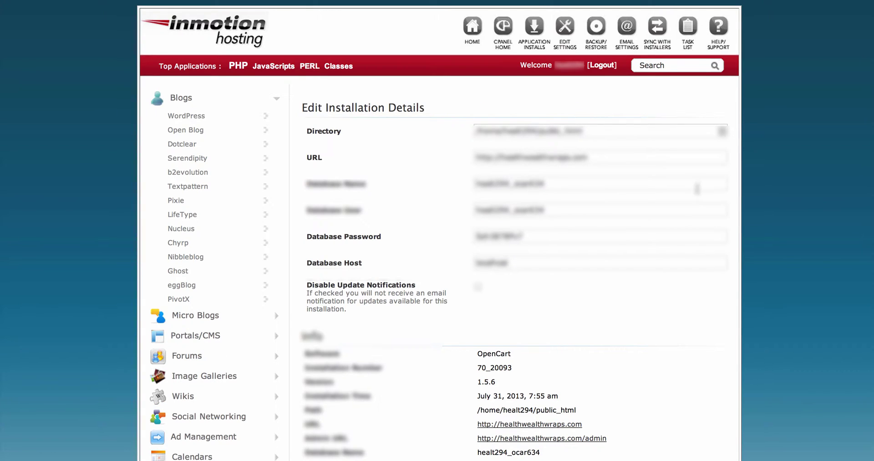
{"action": "scroll", "coordinate": [585, 272], "scroll_direction": "down", "scroll_amount": 5}
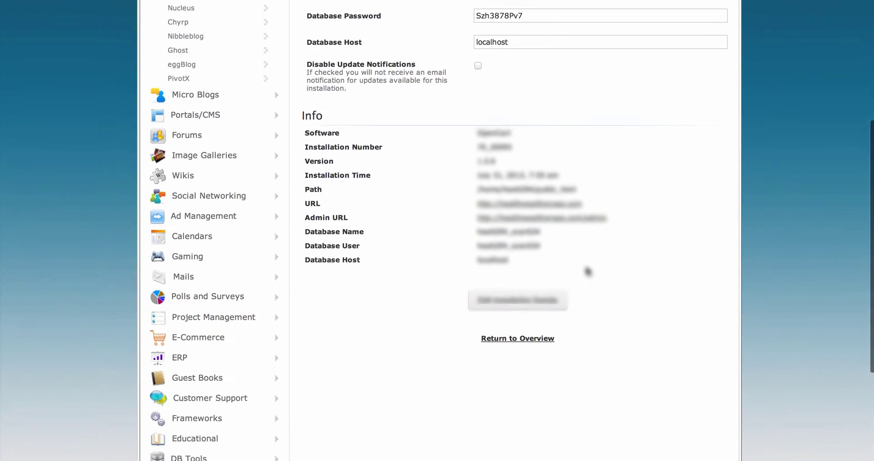
{"action": "scroll", "coordinate": [588, 271], "scroll_direction": "up", "scroll_amount": 1}
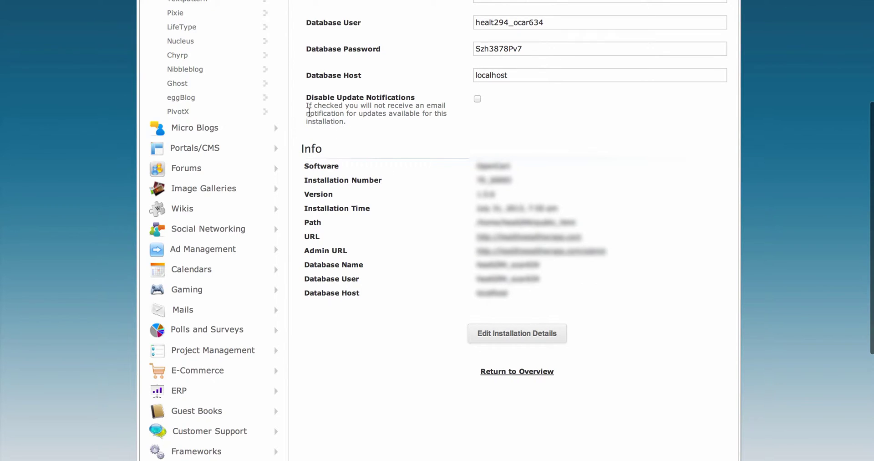
{"action": "left_click_drag", "start_coordinate": [306, 97], "coordinate": [414, 93]}
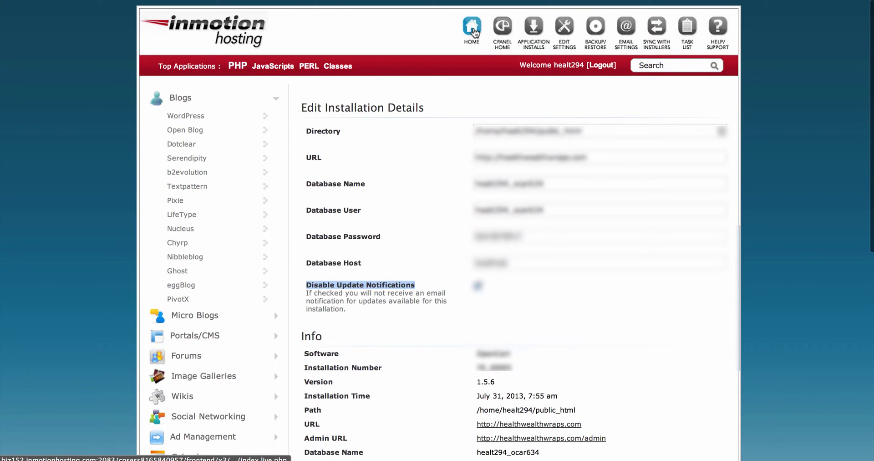
{"action": "left_click", "coordinate": [472, 28]}
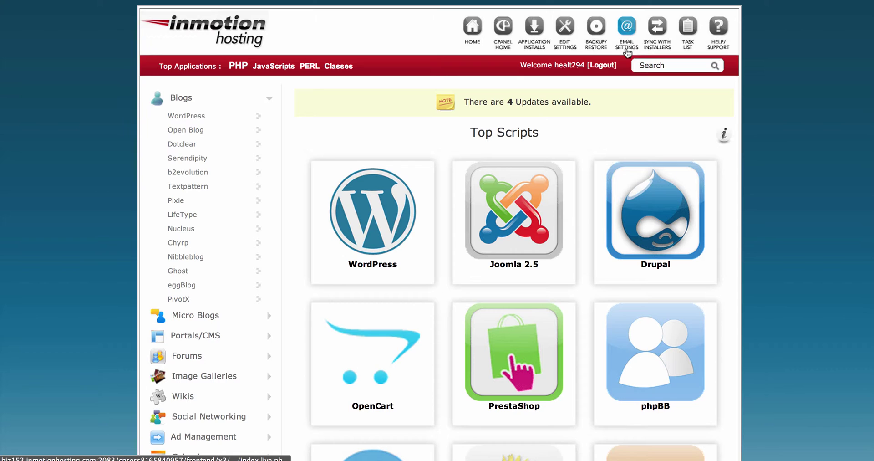
Open Email Settings and highlight the notification email address, leaving all notification types enabled.
{"action": "left_click", "coordinate": [627, 28]}
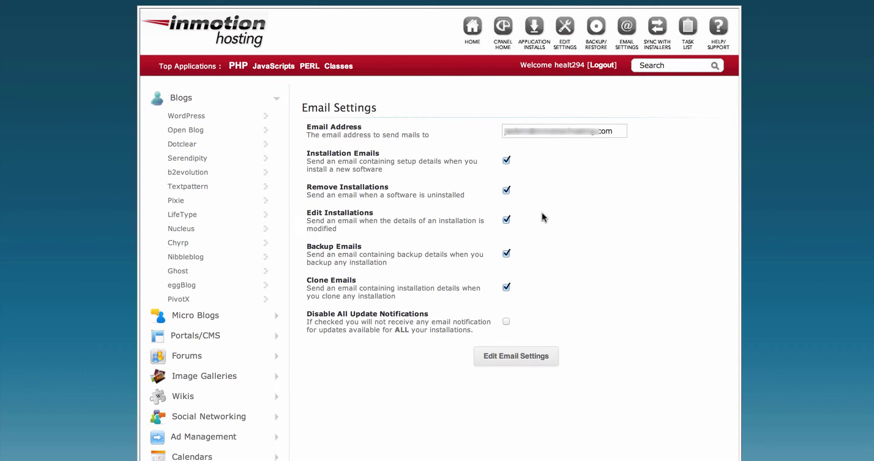
{"action": "left_click", "coordinate": [524, 135]}
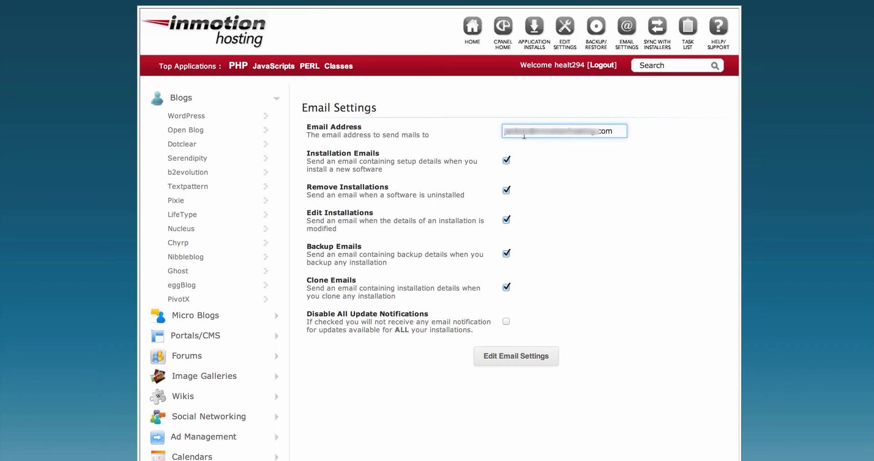
{"action": "left_click", "coordinate": [401, 146]}
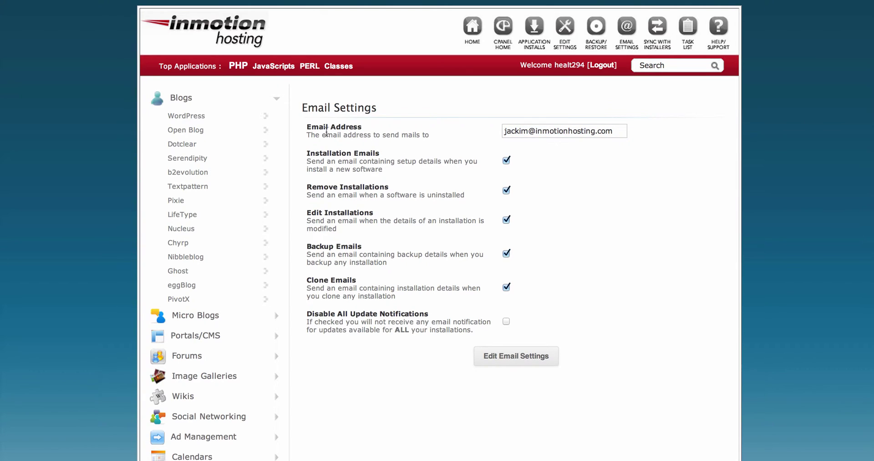
{"action": "left_click_drag", "start_coordinate": [503, 132], "coordinate": [626, 132]}
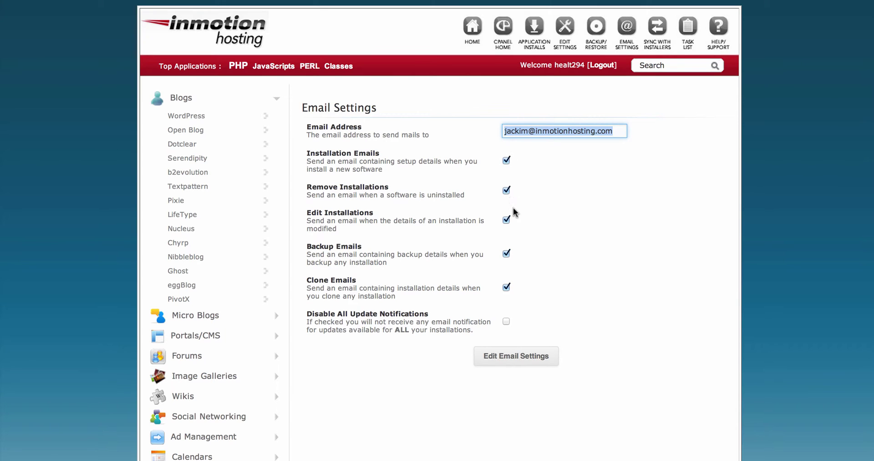
{"action": "scroll", "coordinate": [433, 162], "scroll_direction": "down", "scroll_amount": 5}
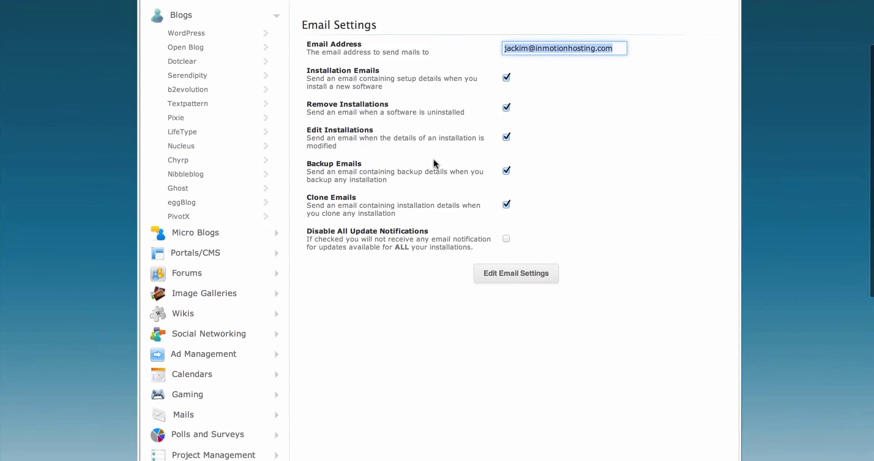
{"action": "scroll", "coordinate": [426, 173], "scroll_direction": "down", "scroll_amount": 3}
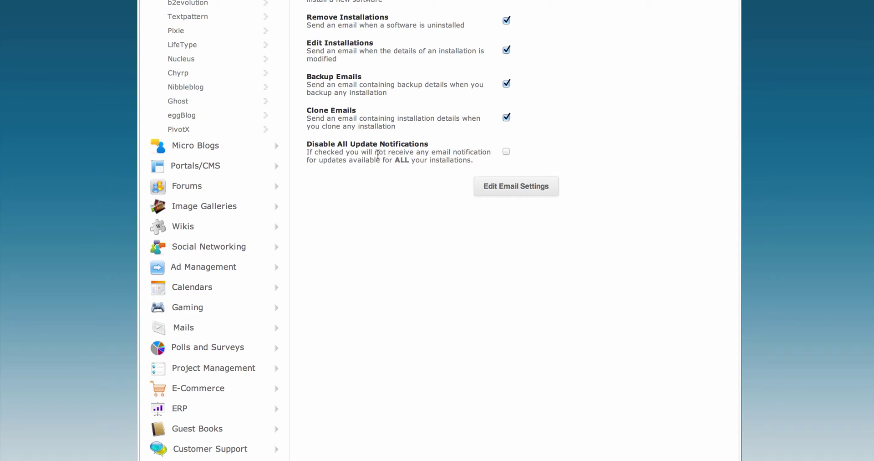
{"action": "scroll", "coordinate": [518, 119], "scroll_direction": "up", "scroll_amount": 3}
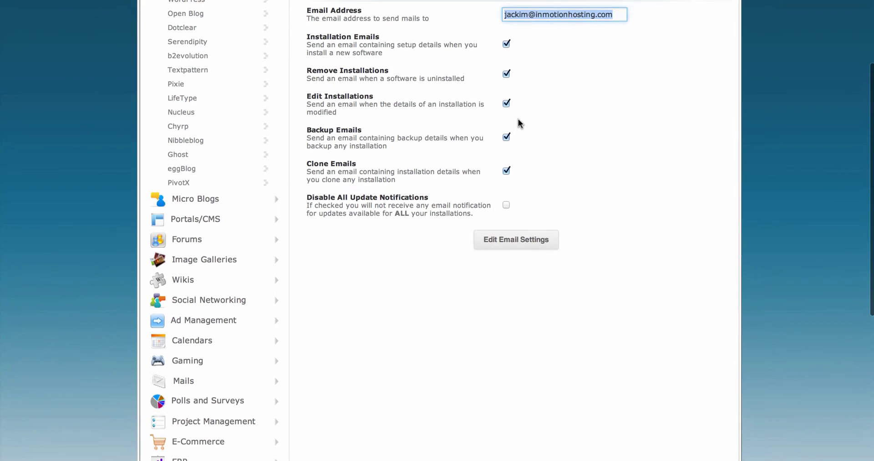
{"action": "scroll", "coordinate": [519, 123], "scroll_direction": "down", "scroll_amount": 5}
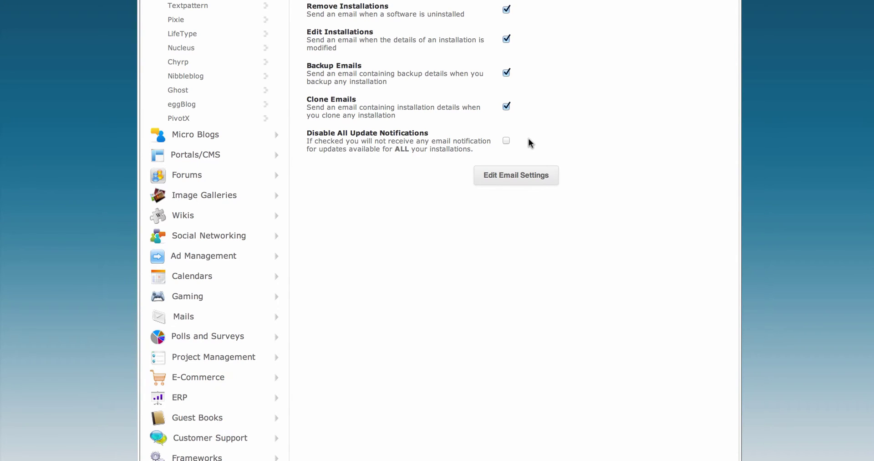
{"action": "left_click", "coordinate": [506, 142]}
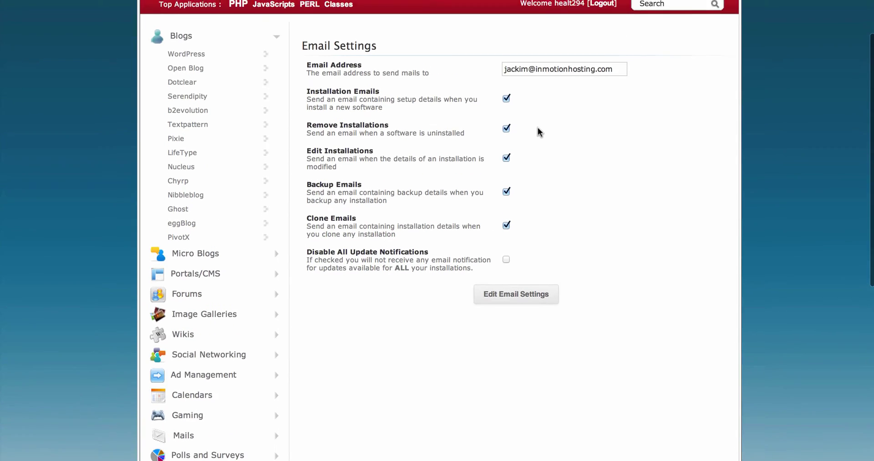
{"action": "scroll", "coordinate": [537, 127], "scroll_direction": "down", "scroll_amount": 3}
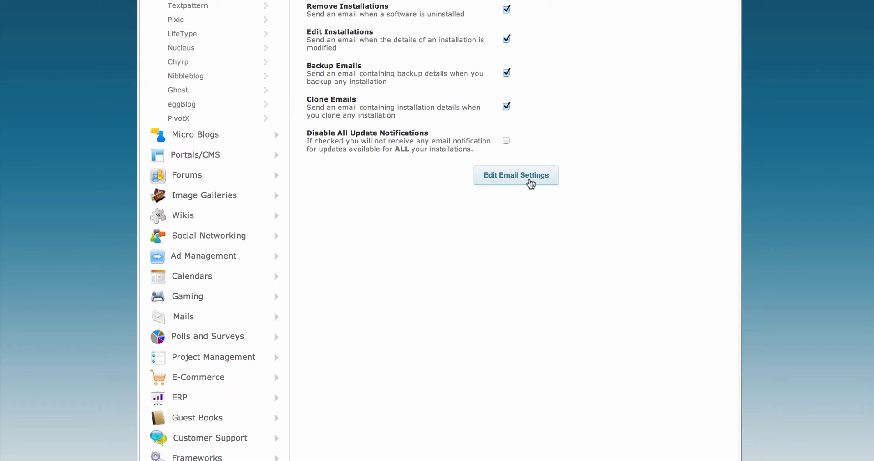
{"action": "scroll", "coordinate": [595, 189], "scroll_direction": "up", "scroll_amount": 2}
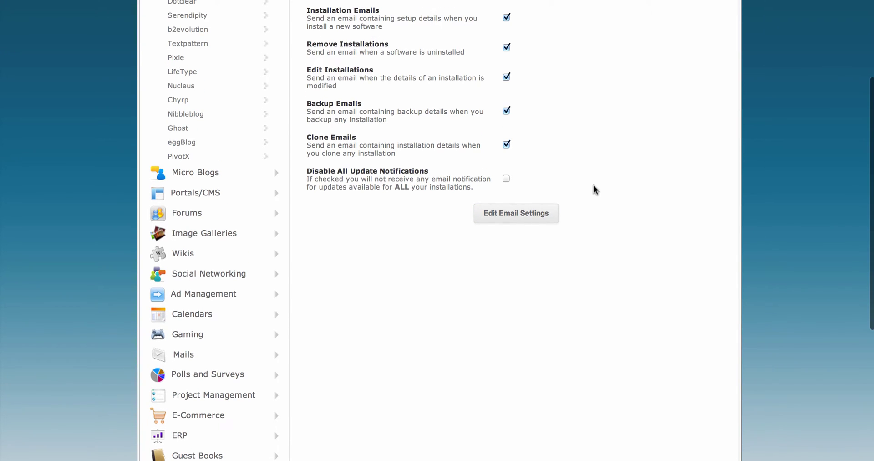
{"action": "scroll", "coordinate": [595, 189], "scroll_direction": "up", "scroll_amount": 5}
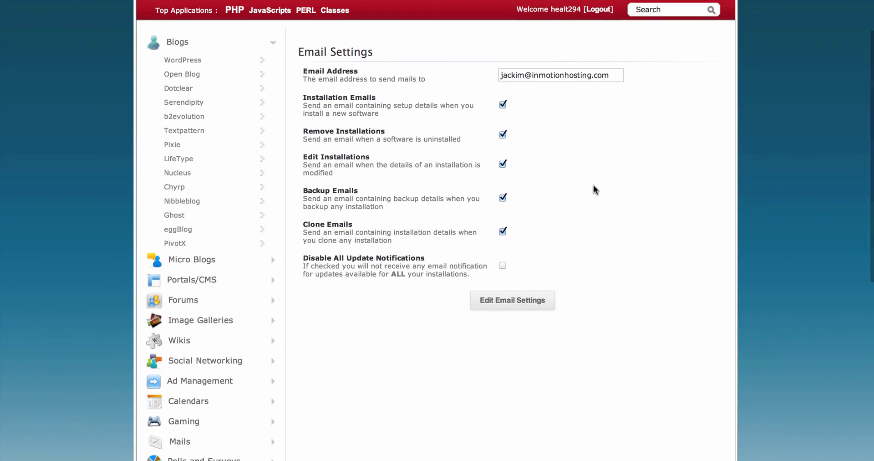
{"action": "scroll", "coordinate": [595, 189], "scroll_direction": "up", "scroll_amount": 2}
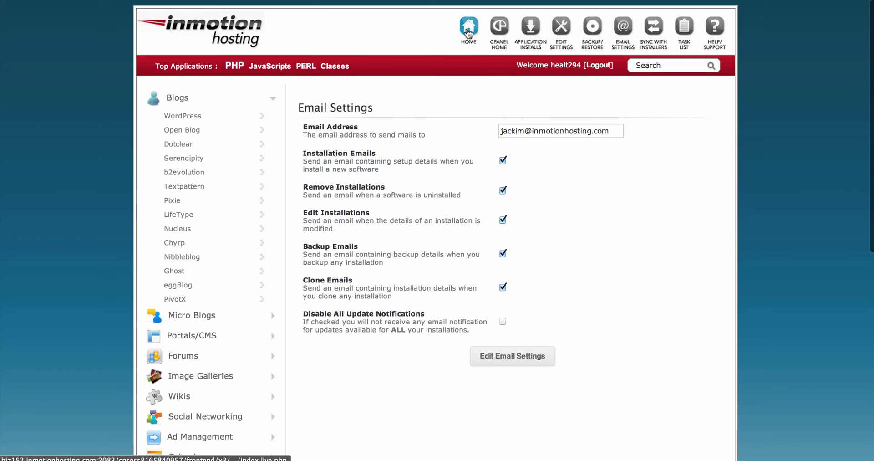
Go back to the Softaculous home page and start a new WordPress installation.
{"action": "left_click", "coordinate": [470, 44]}
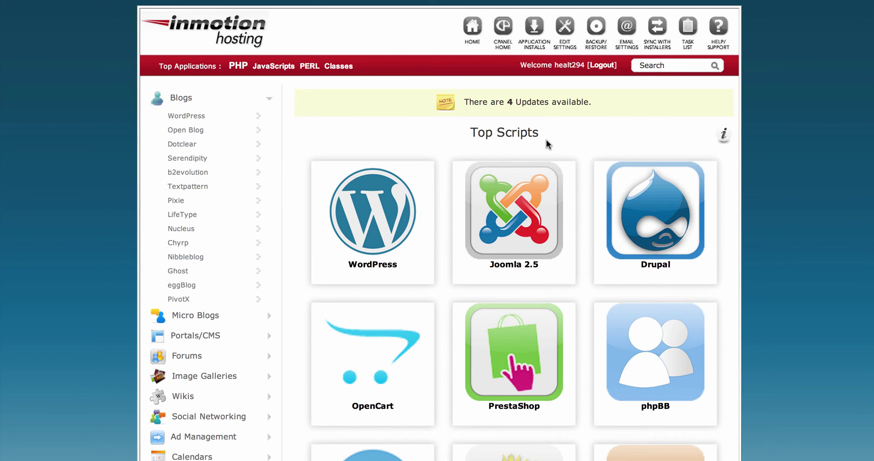
{"action": "mouse_move", "coordinate": [562, 190]}
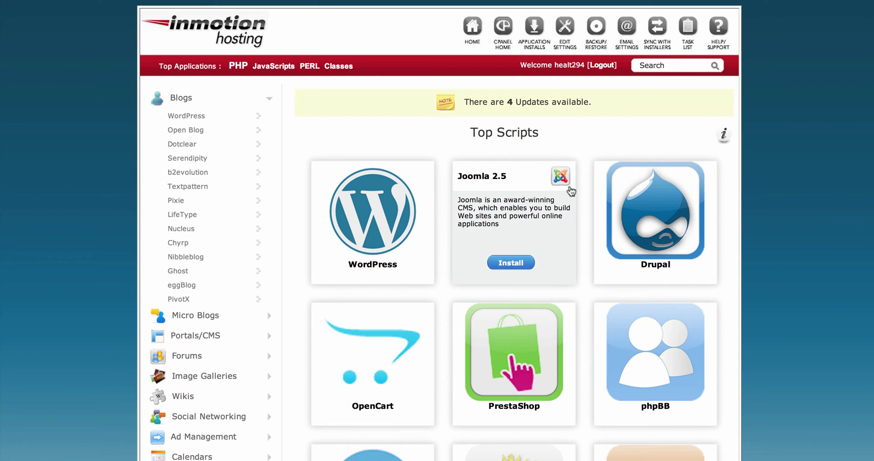
{"action": "mouse_move", "coordinate": [369, 223]}
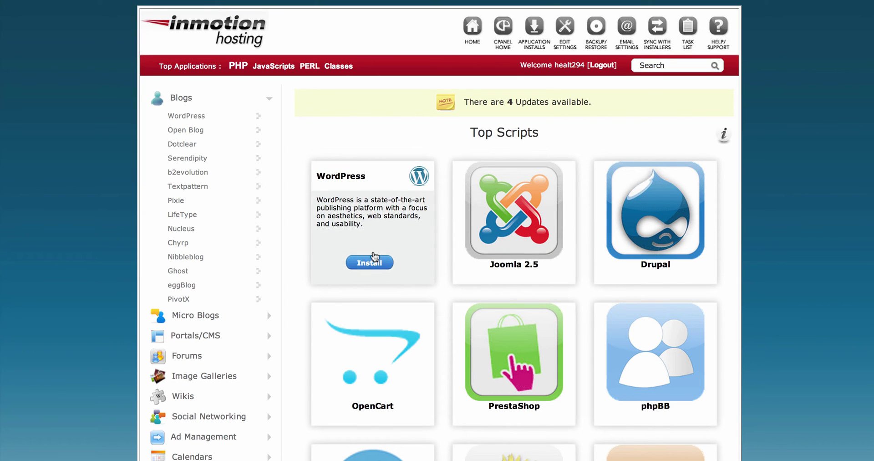
{"action": "left_click", "coordinate": [375, 263]}
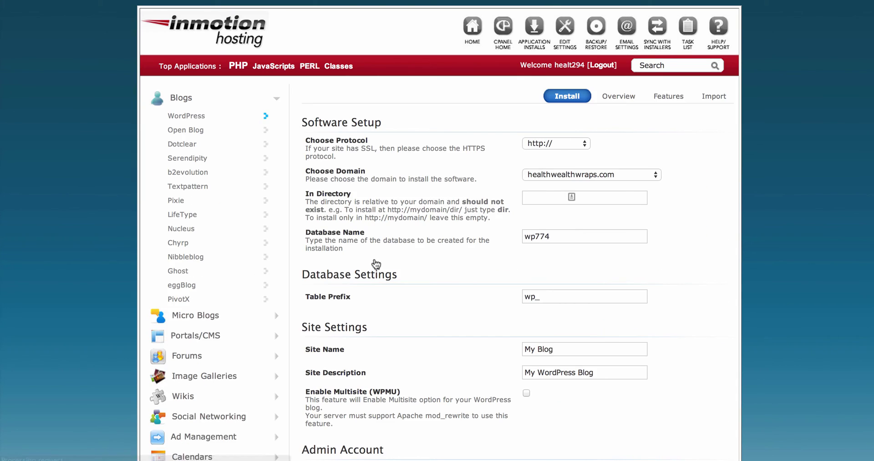
Expand the install form's Advanced Options to show Disable Update Notifications and Auto Upgrade.
{"action": "scroll", "coordinate": [445, 185], "scroll_direction": "down", "scroll_amount": 5}
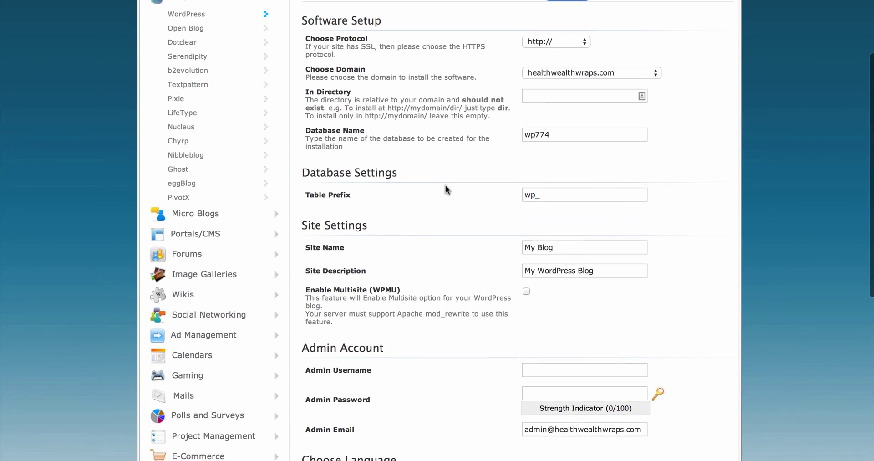
{"action": "scroll", "coordinate": [446, 185], "scroll_direction": "down", "scroll_amount": 2}
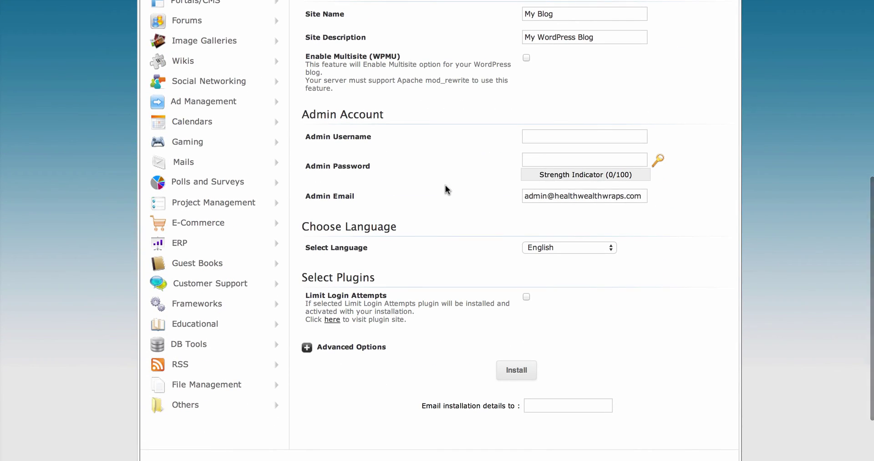
{"action": "scroll", "coordinate": [445, 185], "scroll_direction": "down", "scroll_amount": 2}
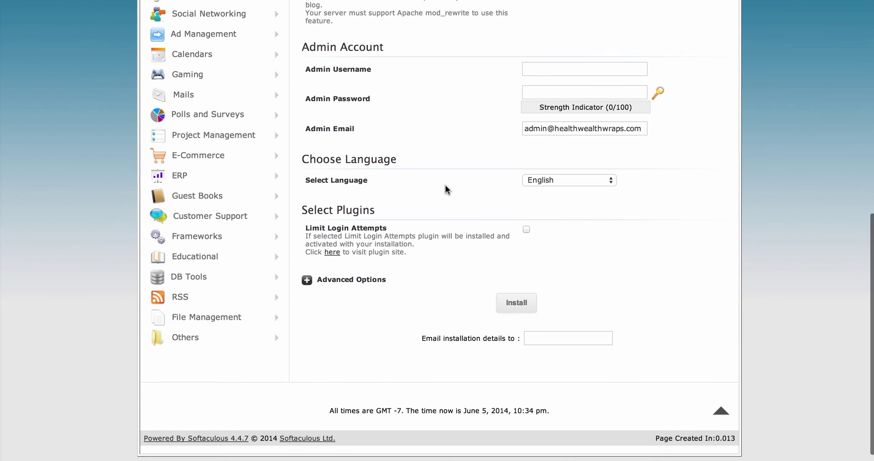
{"action": "left_click", "coordinate": [306, 283]}
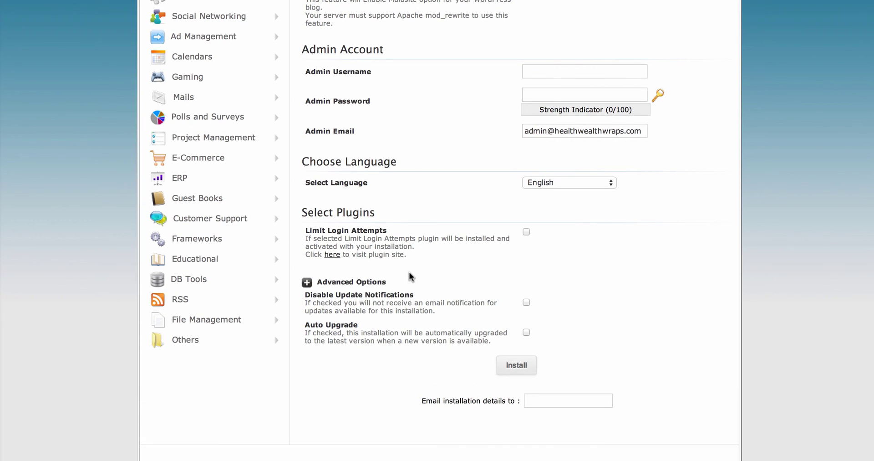